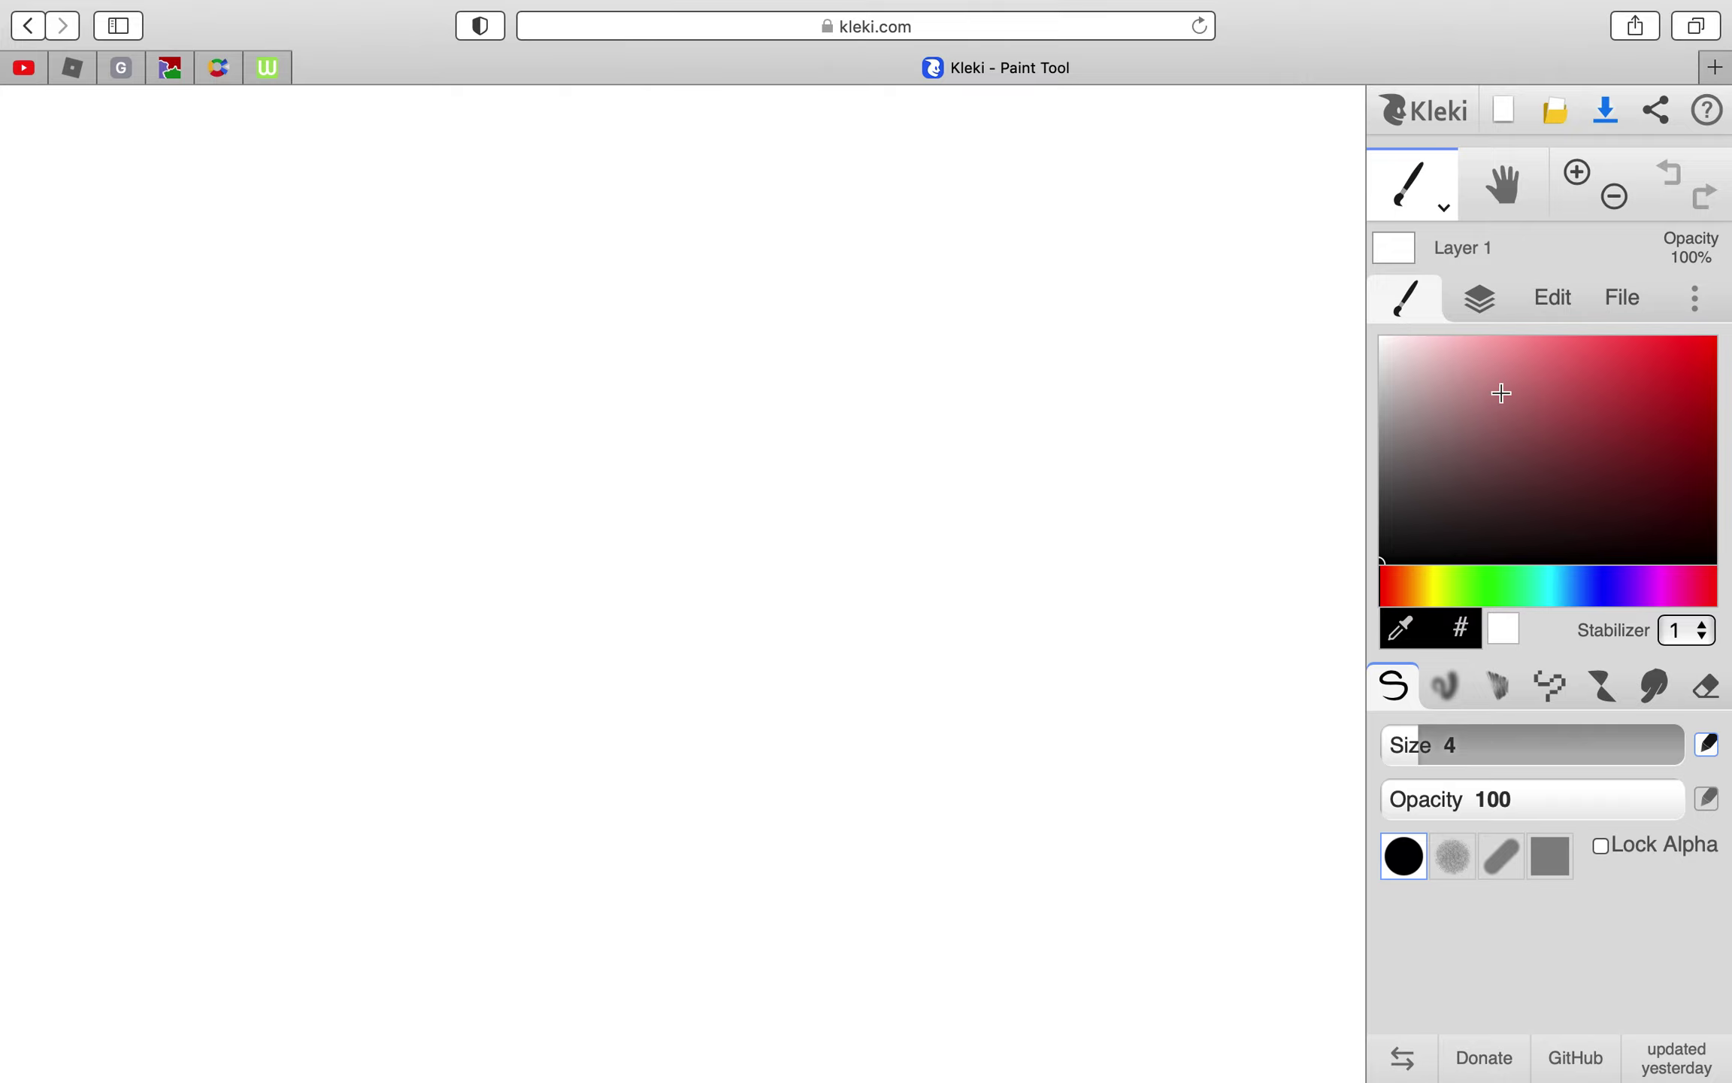
- Pick a bright, fully saturated cyan and fill the whole canvas with it
left_click(1549, 579)
left_click_drag(1623, 408, 1716, 339)
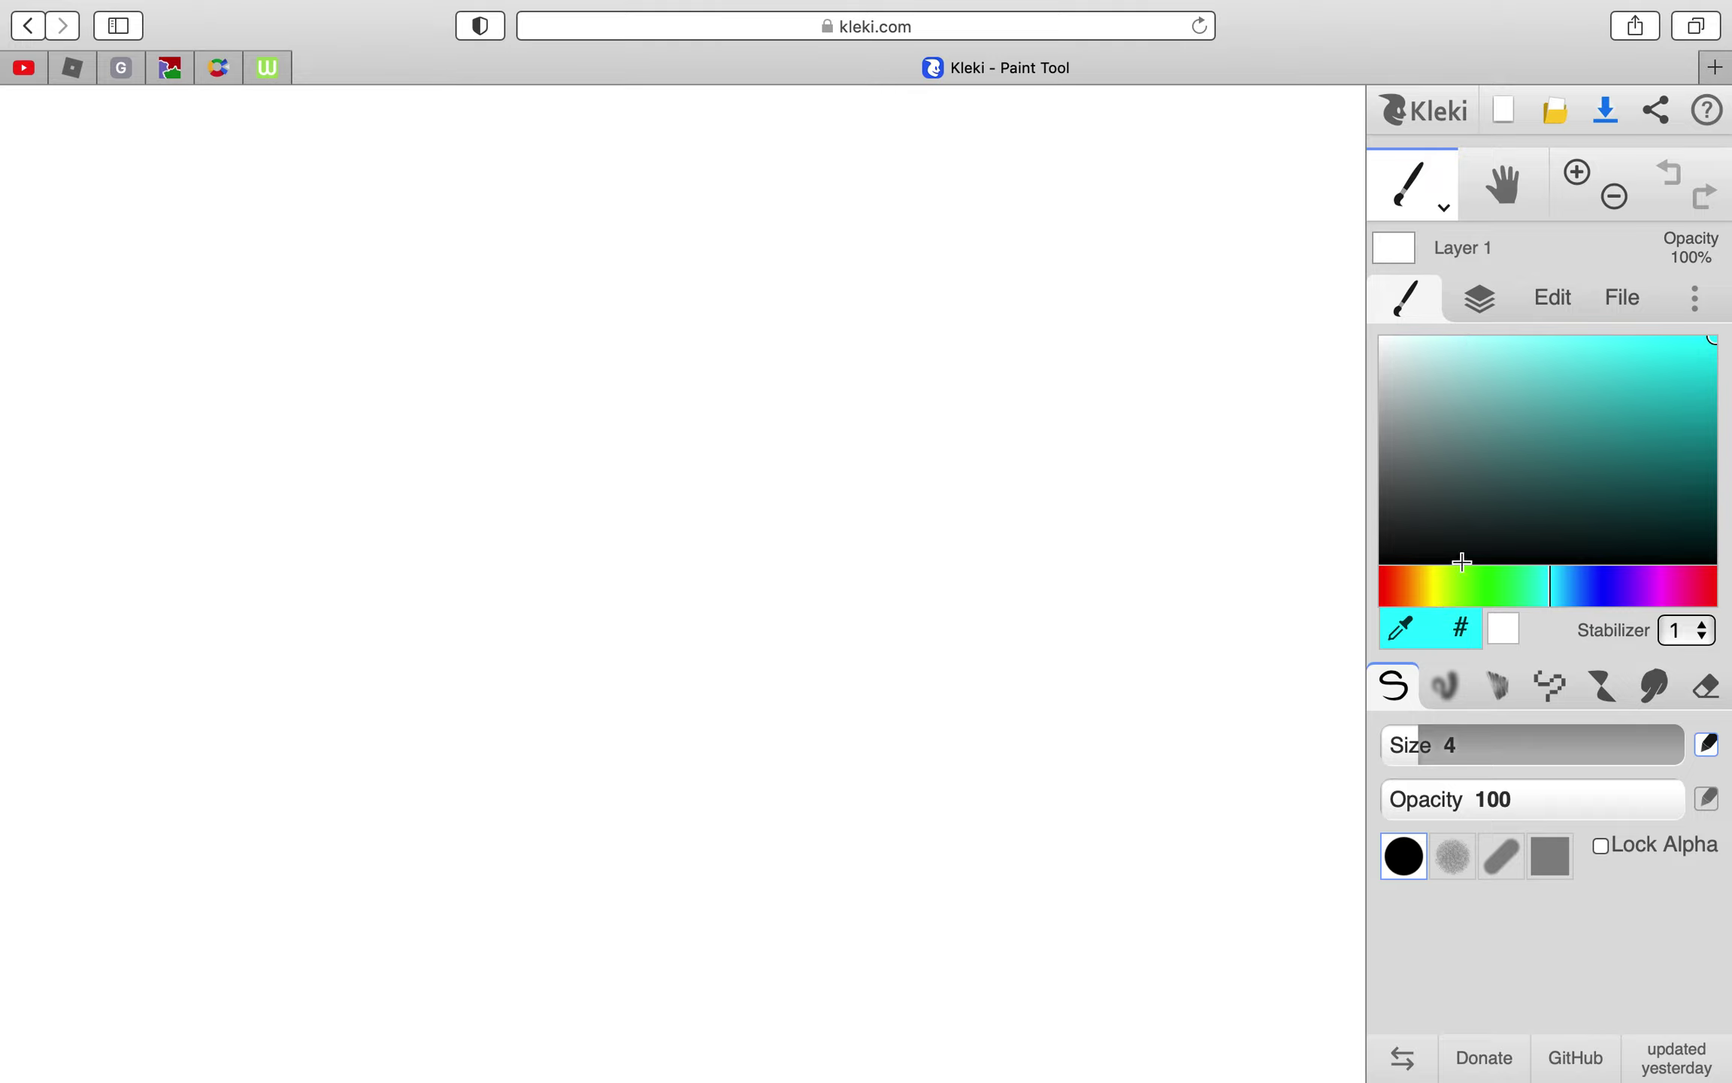
left_click(1438, 212)
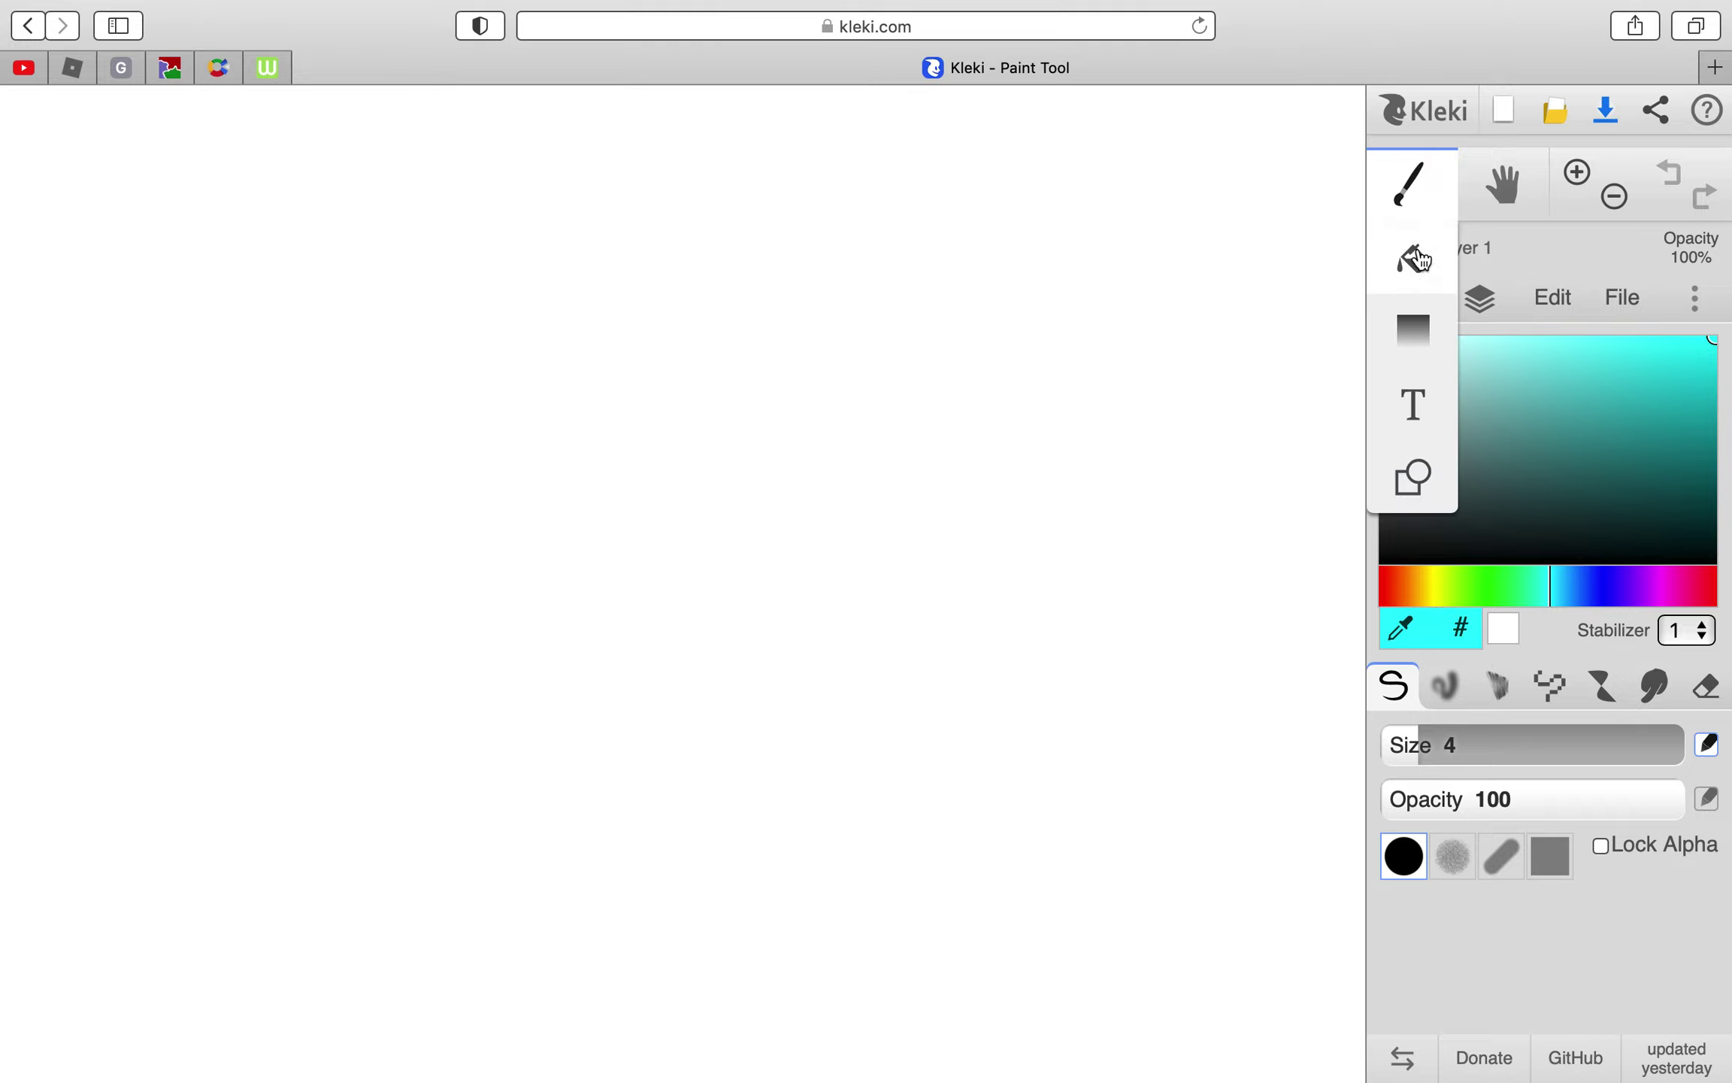
left_click(1412, 257)
left_click(1040, 349)
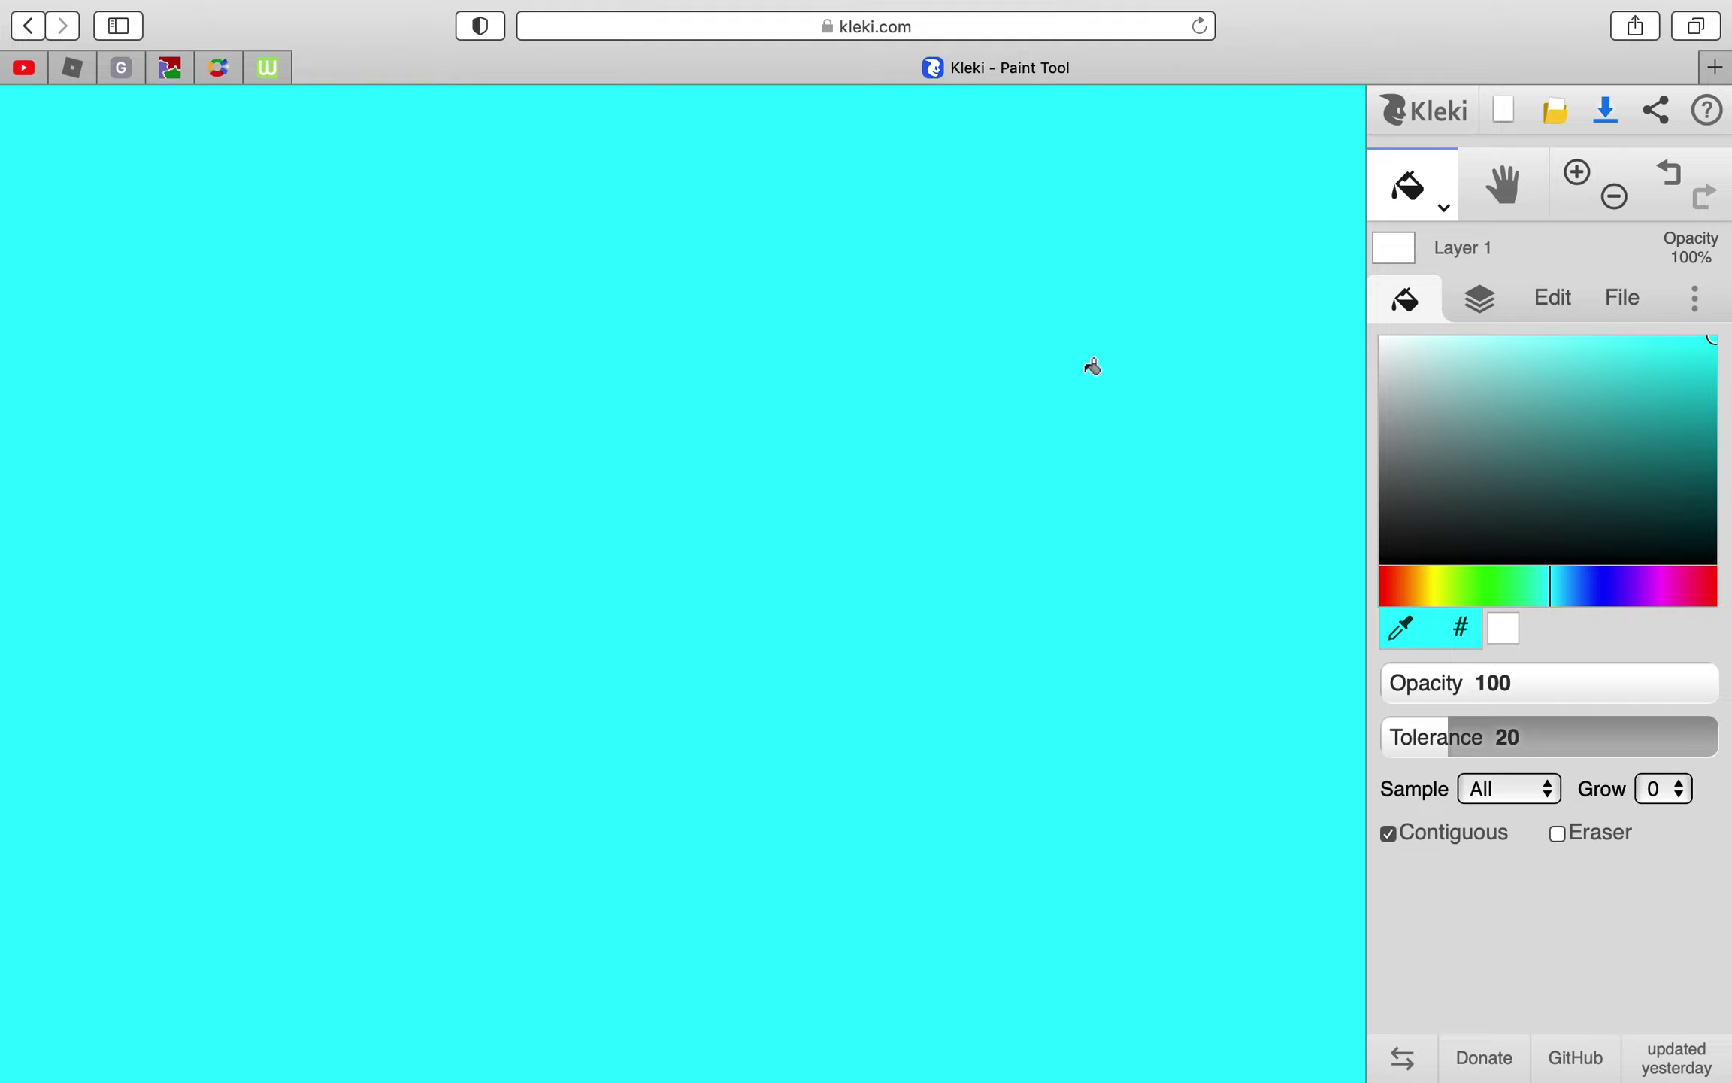
- Fill the canvas yellow, refill it cyan, and leave yellow as the active colour
left_click(1439, 585)
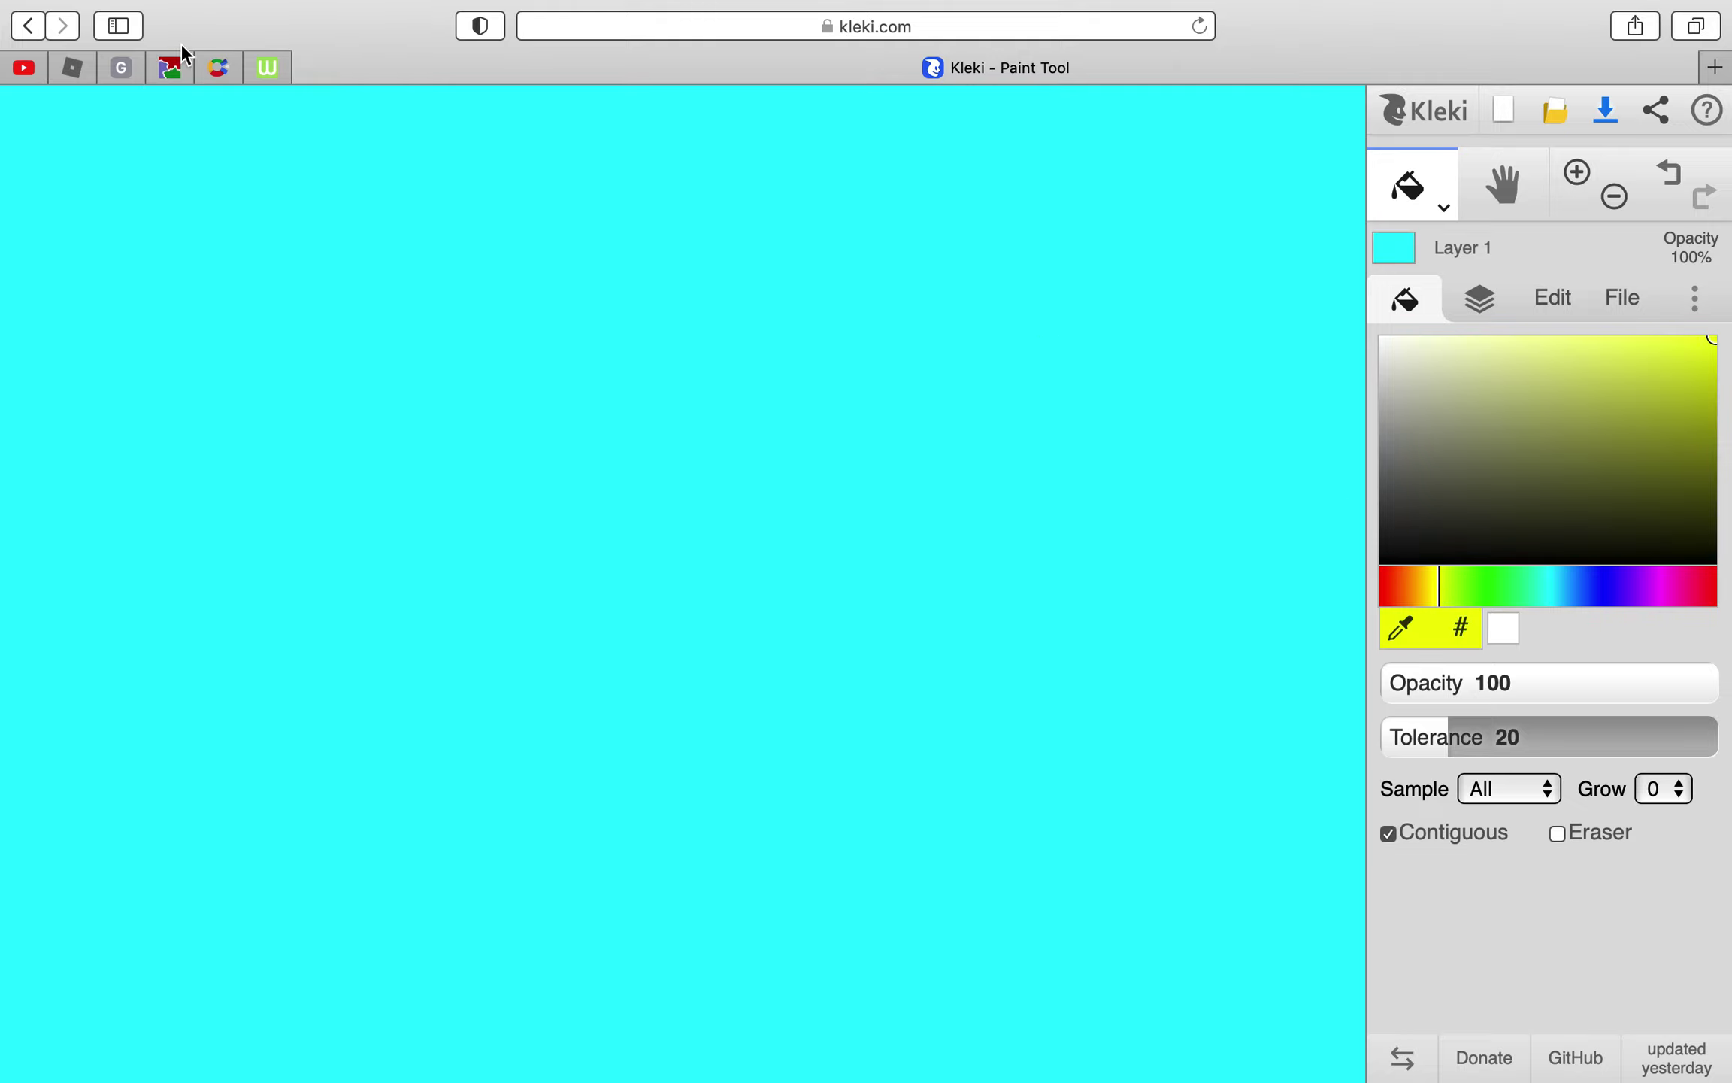
left_click(137, 342)
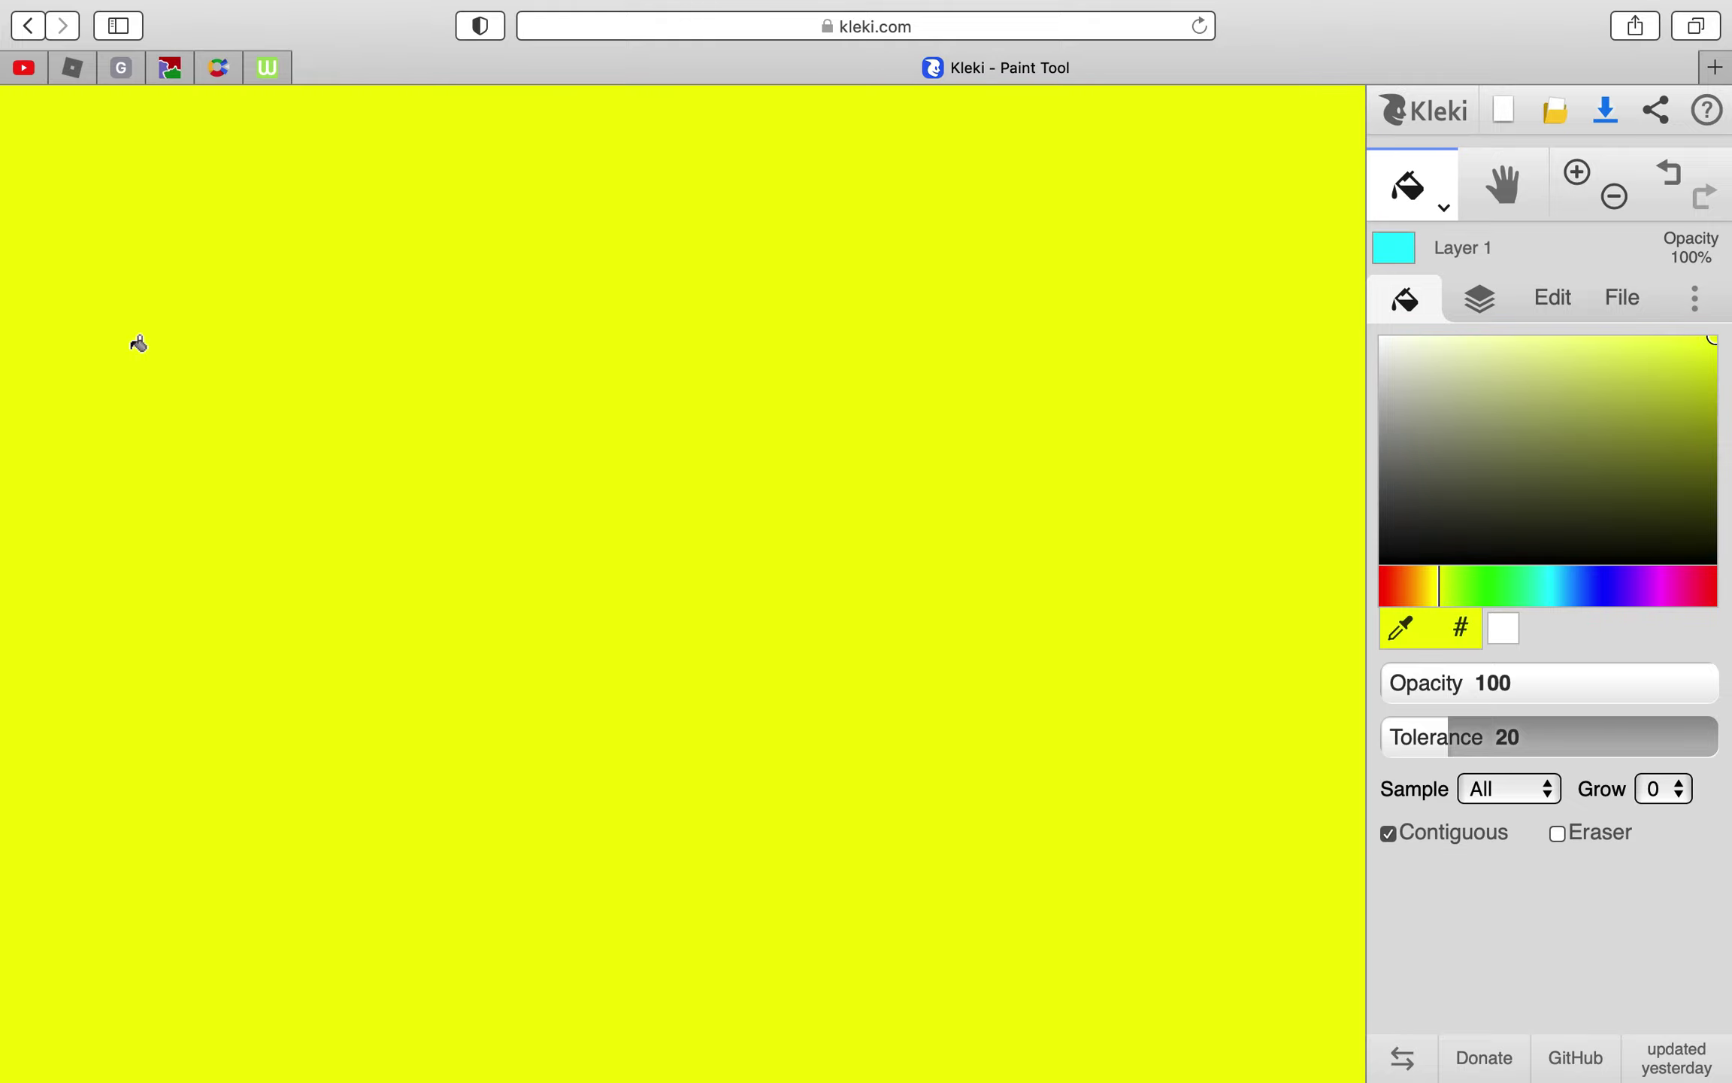
left_click(1551, 592)
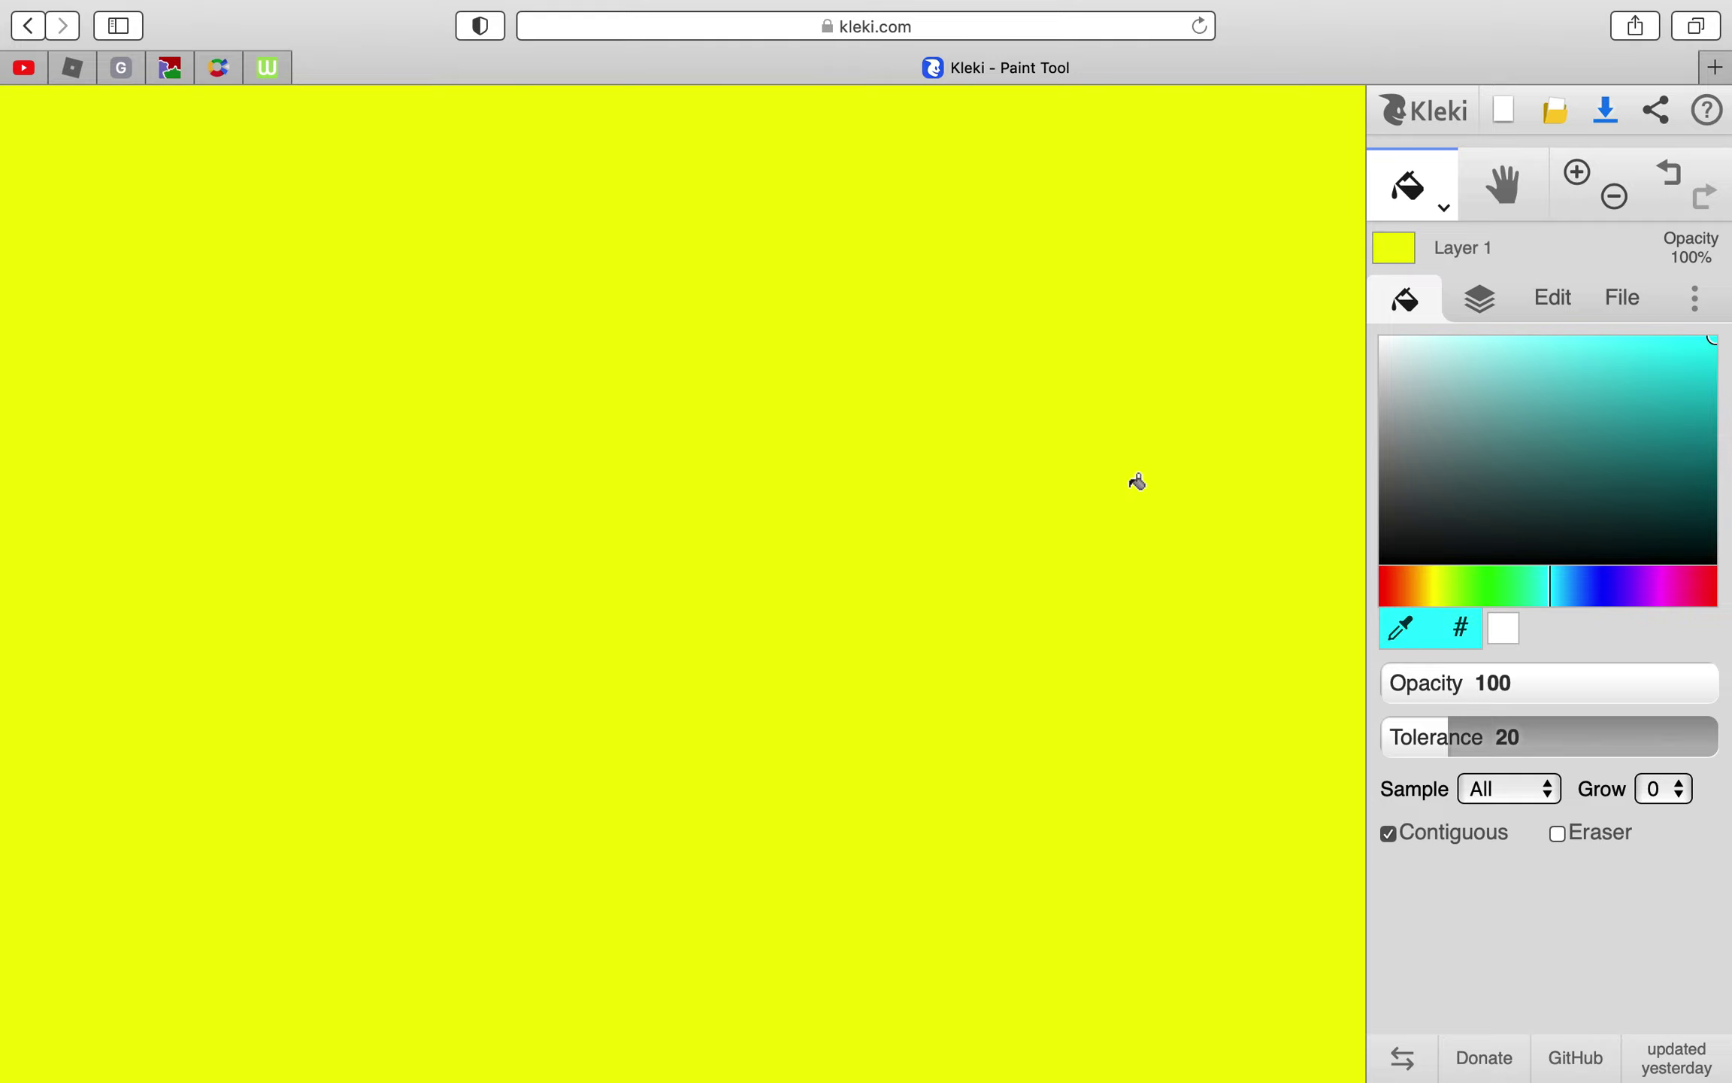
left_click(986, 467)
left_click(1437, 585)
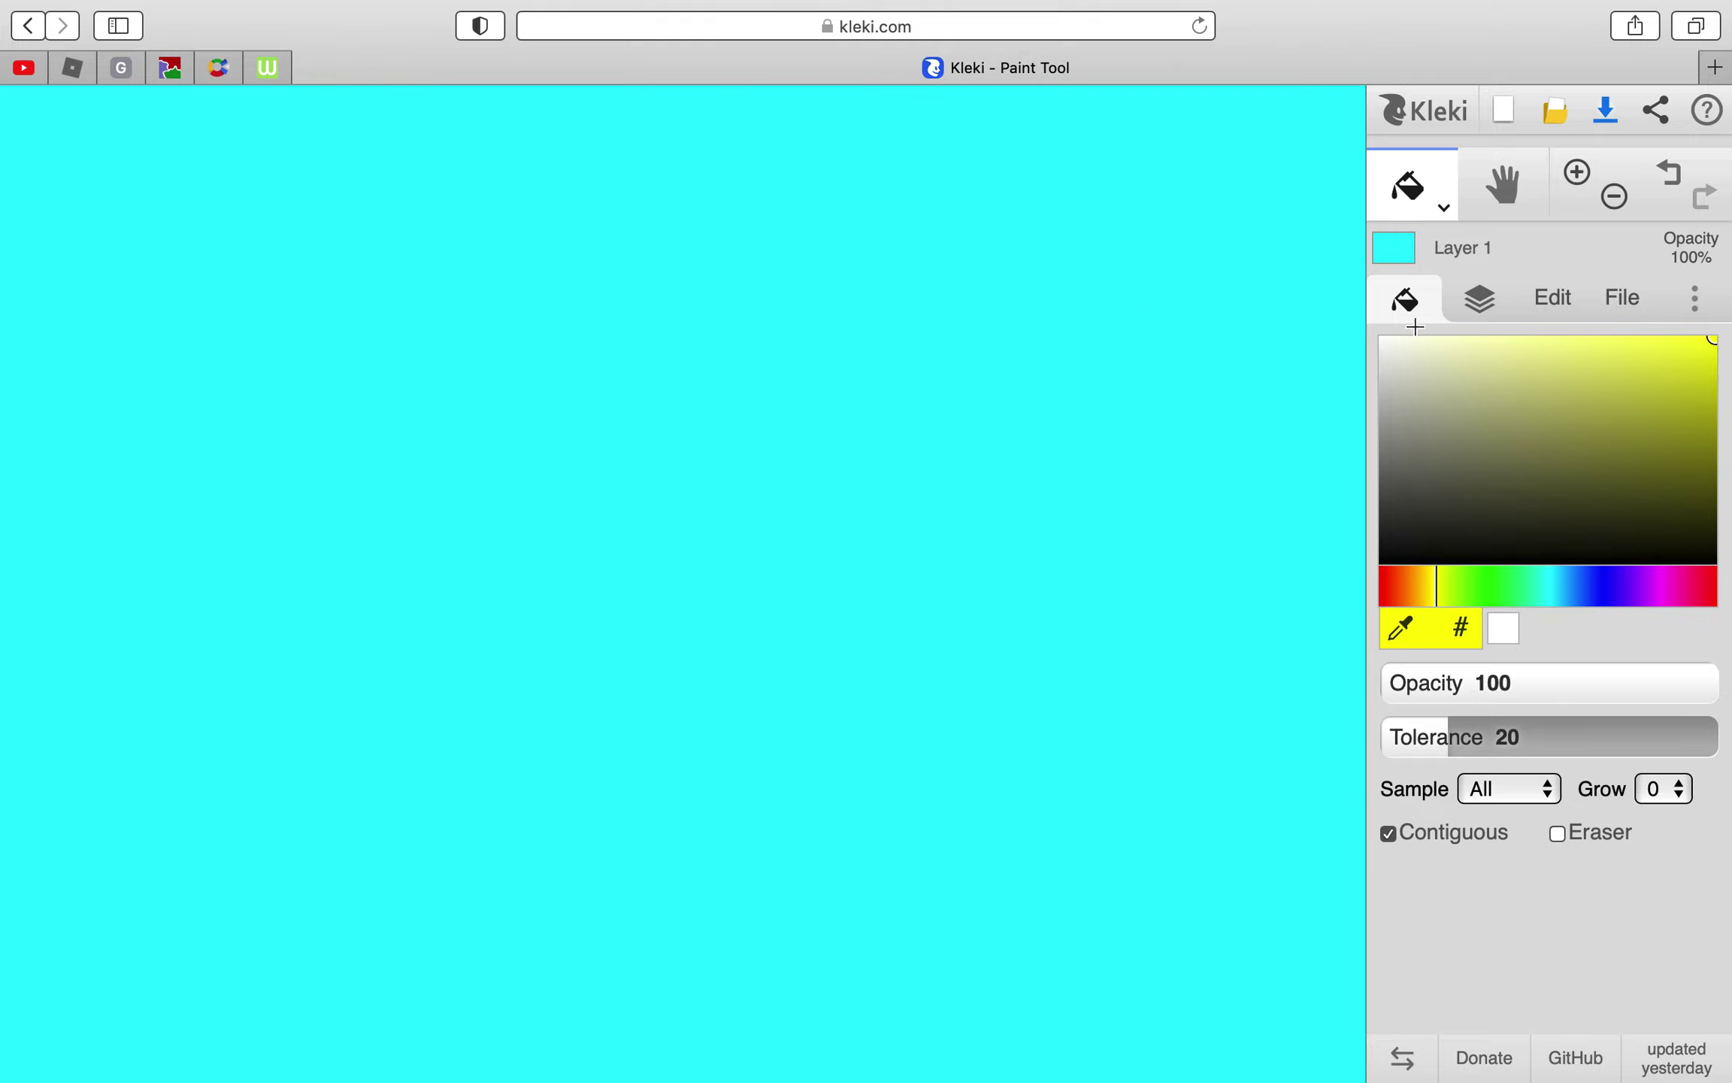
- Draw a tall filled yellow rectangle as a stripe down the canvas's left edge
left_click(1399, 214)
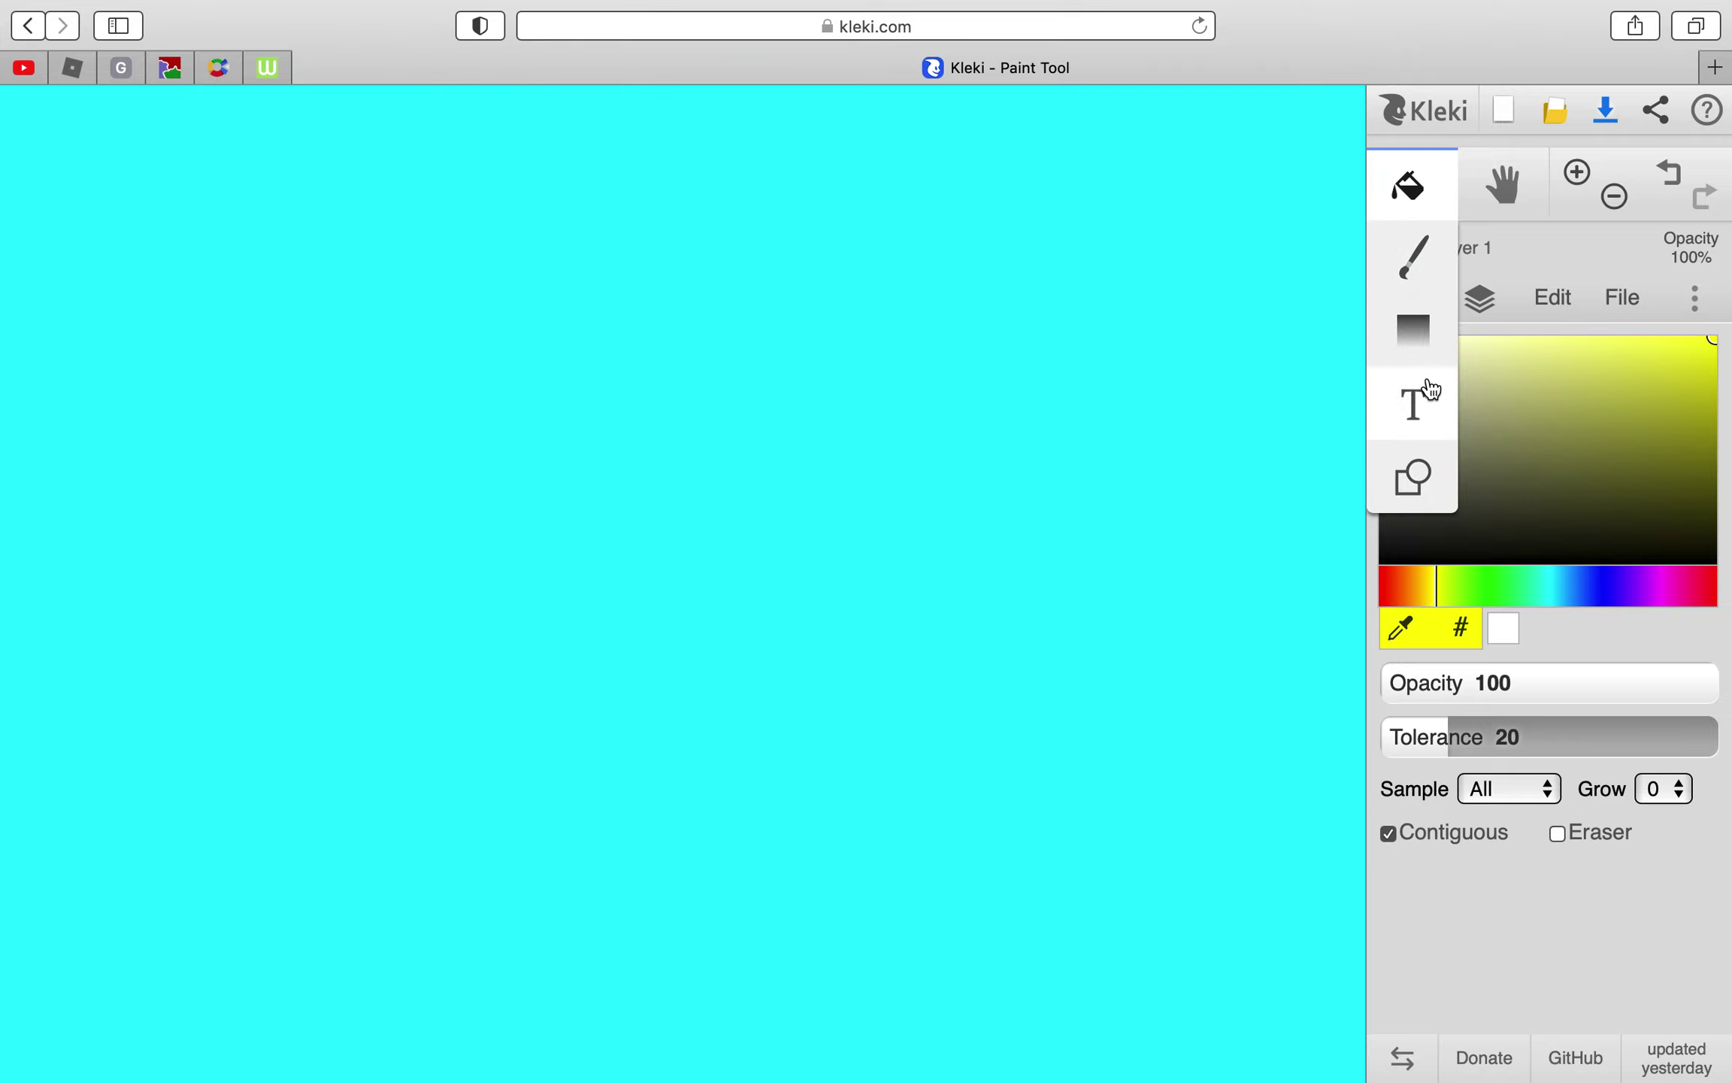
left_click(1416, 477)
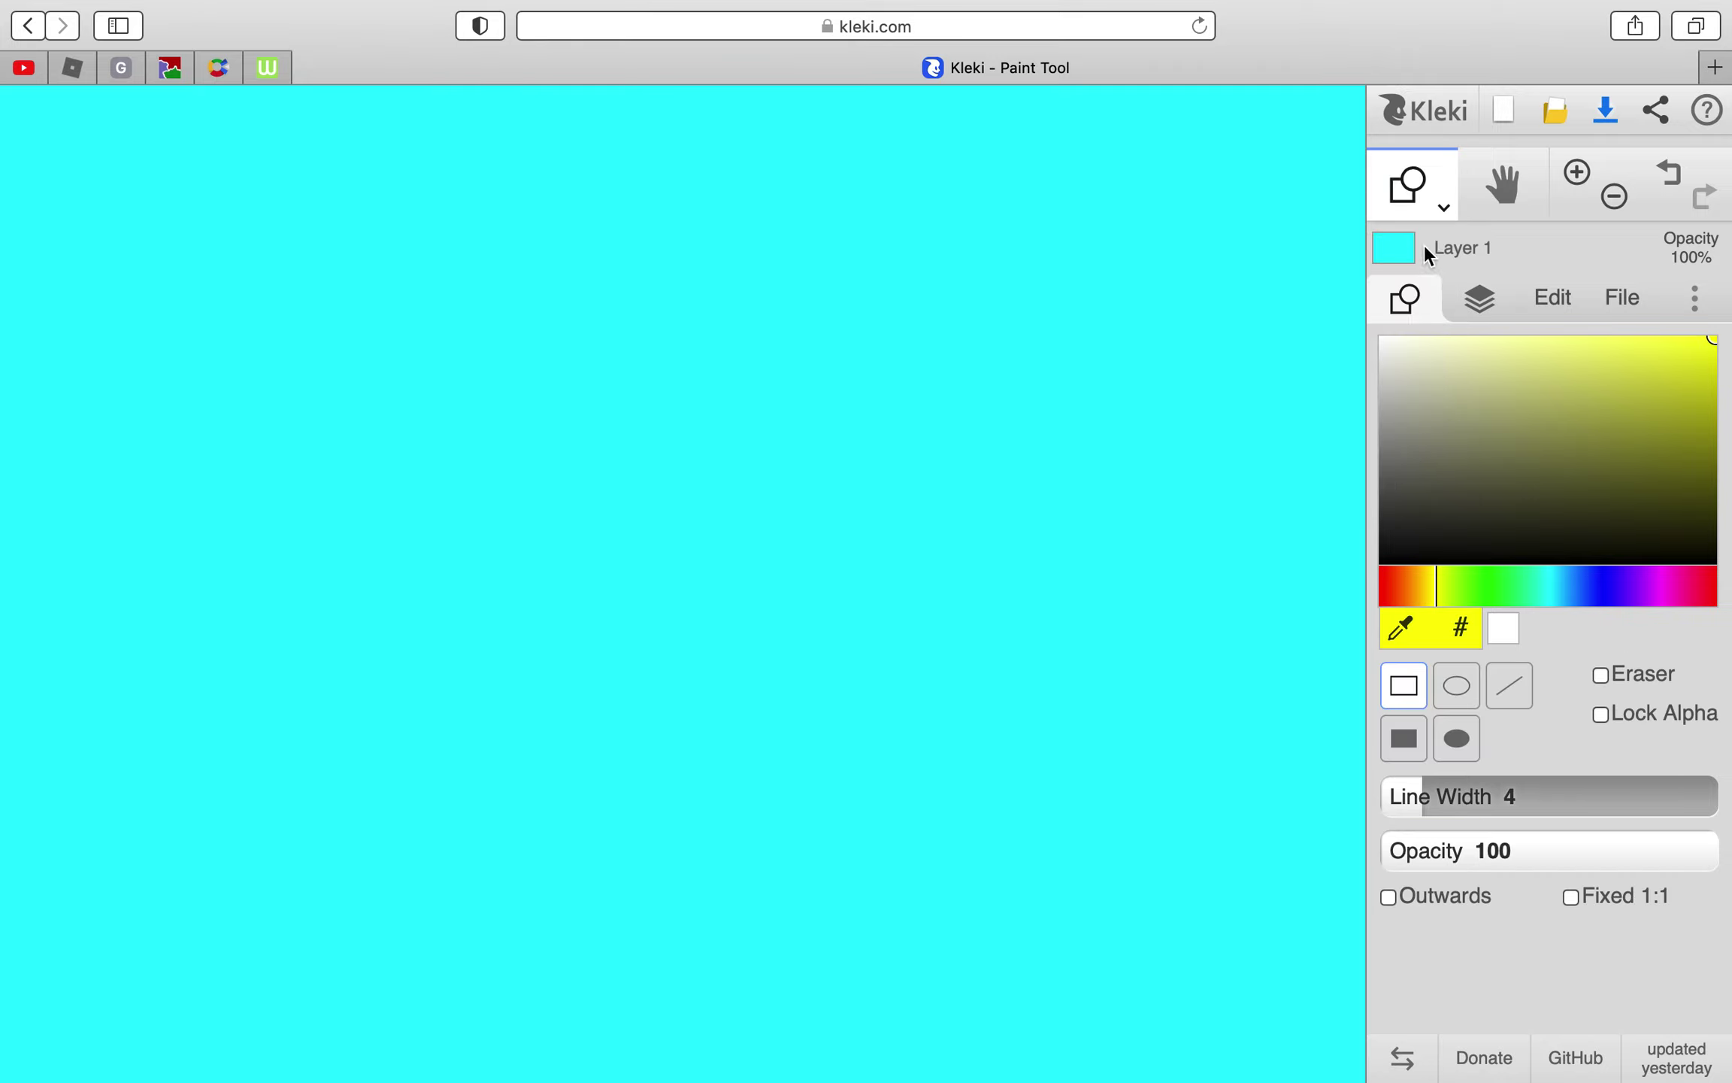
left_click(1404, 738)
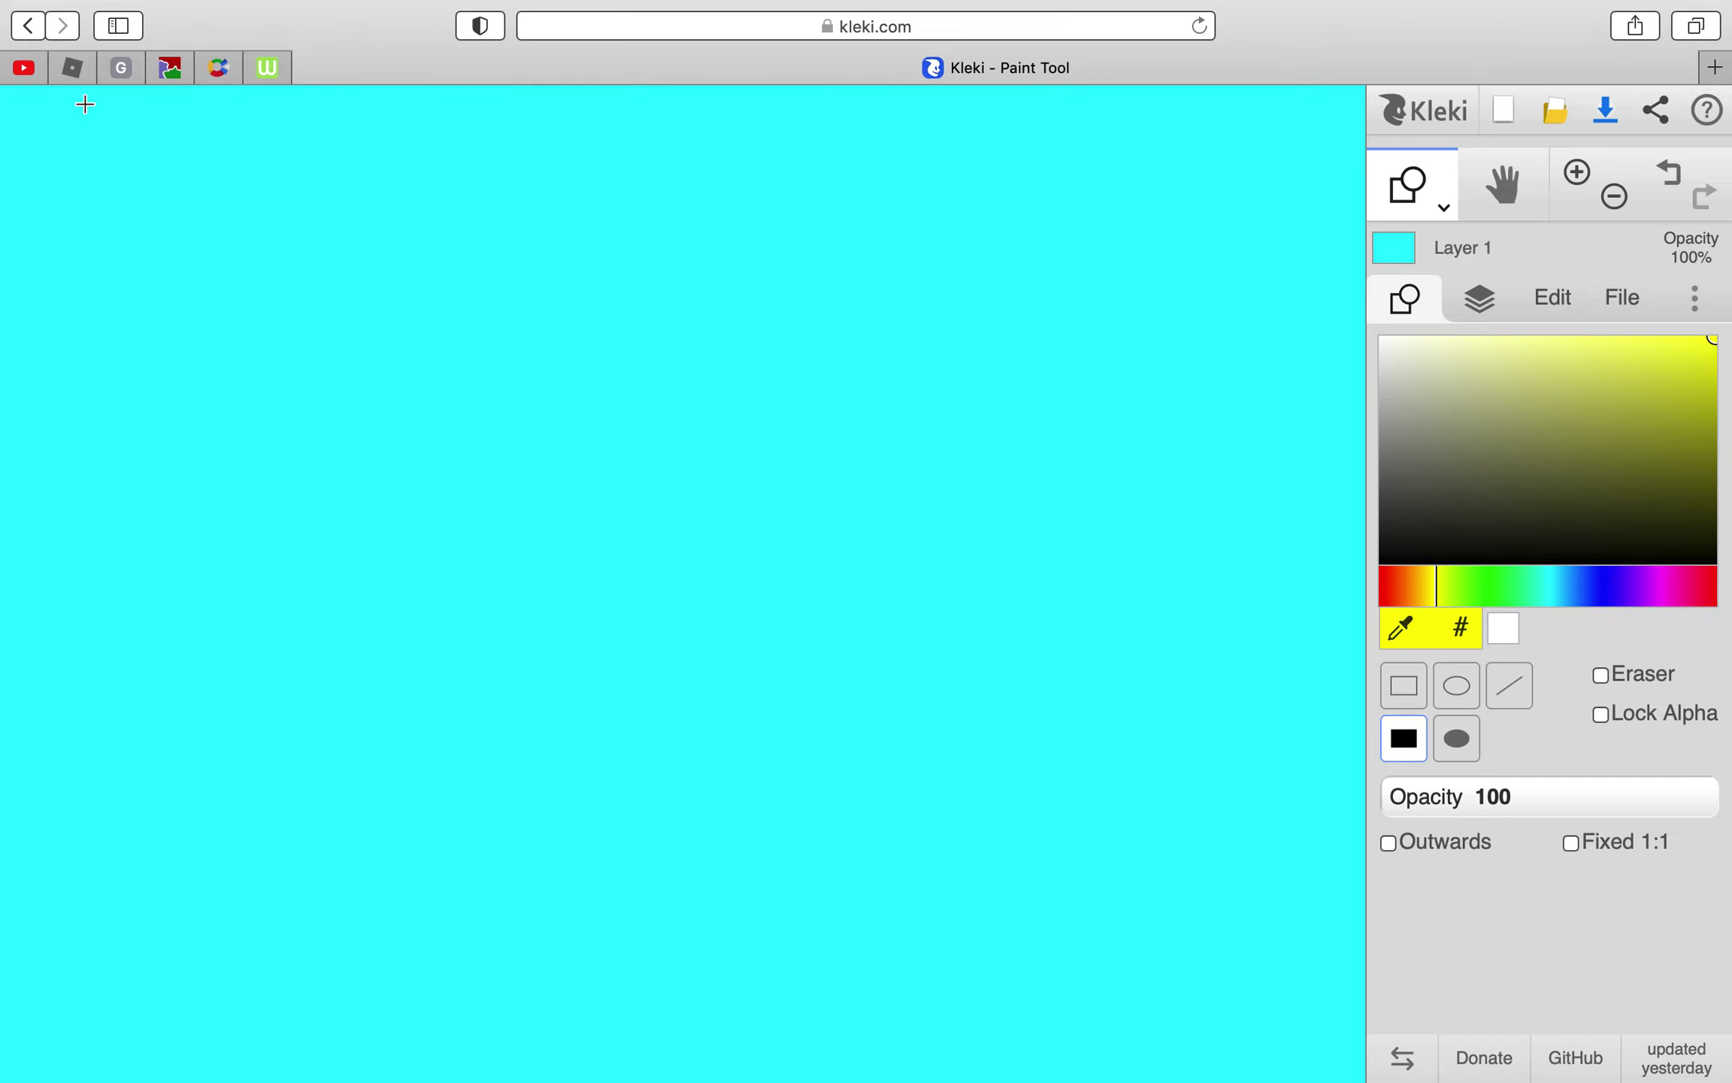
mouse_move(84, 98)
left_mouse_down()
mouse_move(168, 384)
mouse_move(277, 1078)
left_mouse_up()
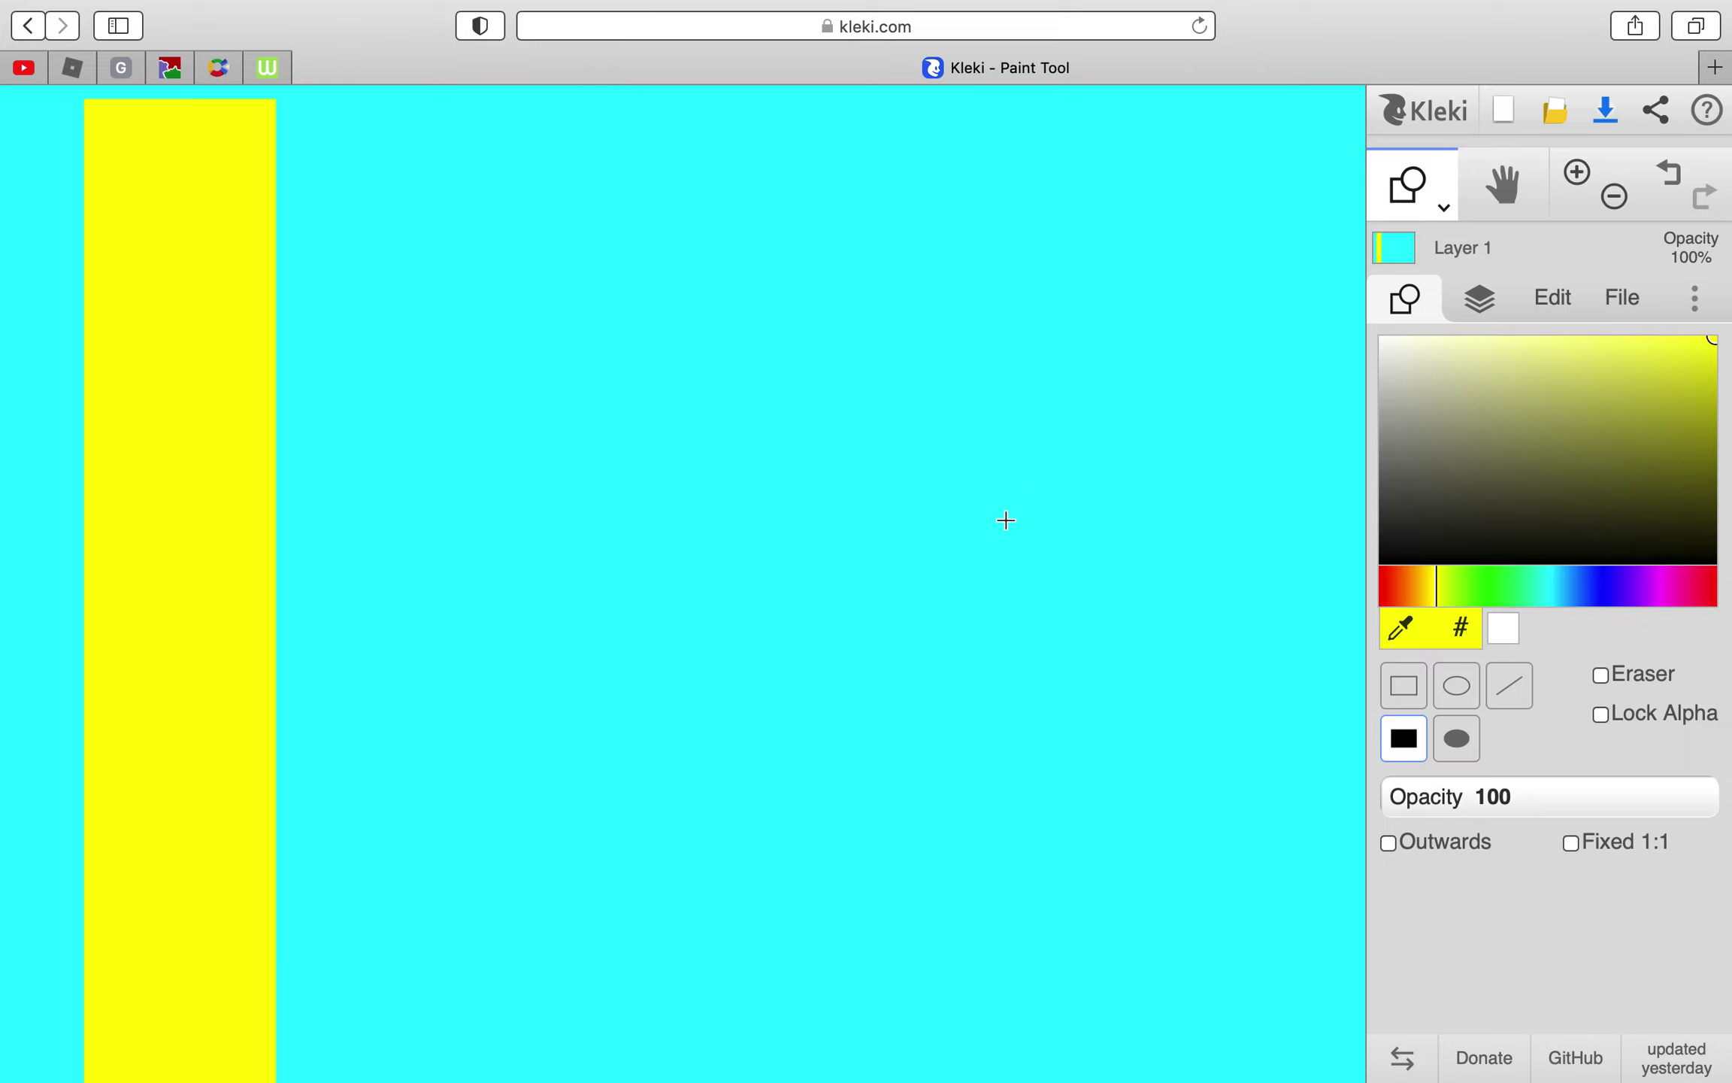
- Draw a filled yellow circle in the centre of the canvas as the sun
left_click(1460, 740)
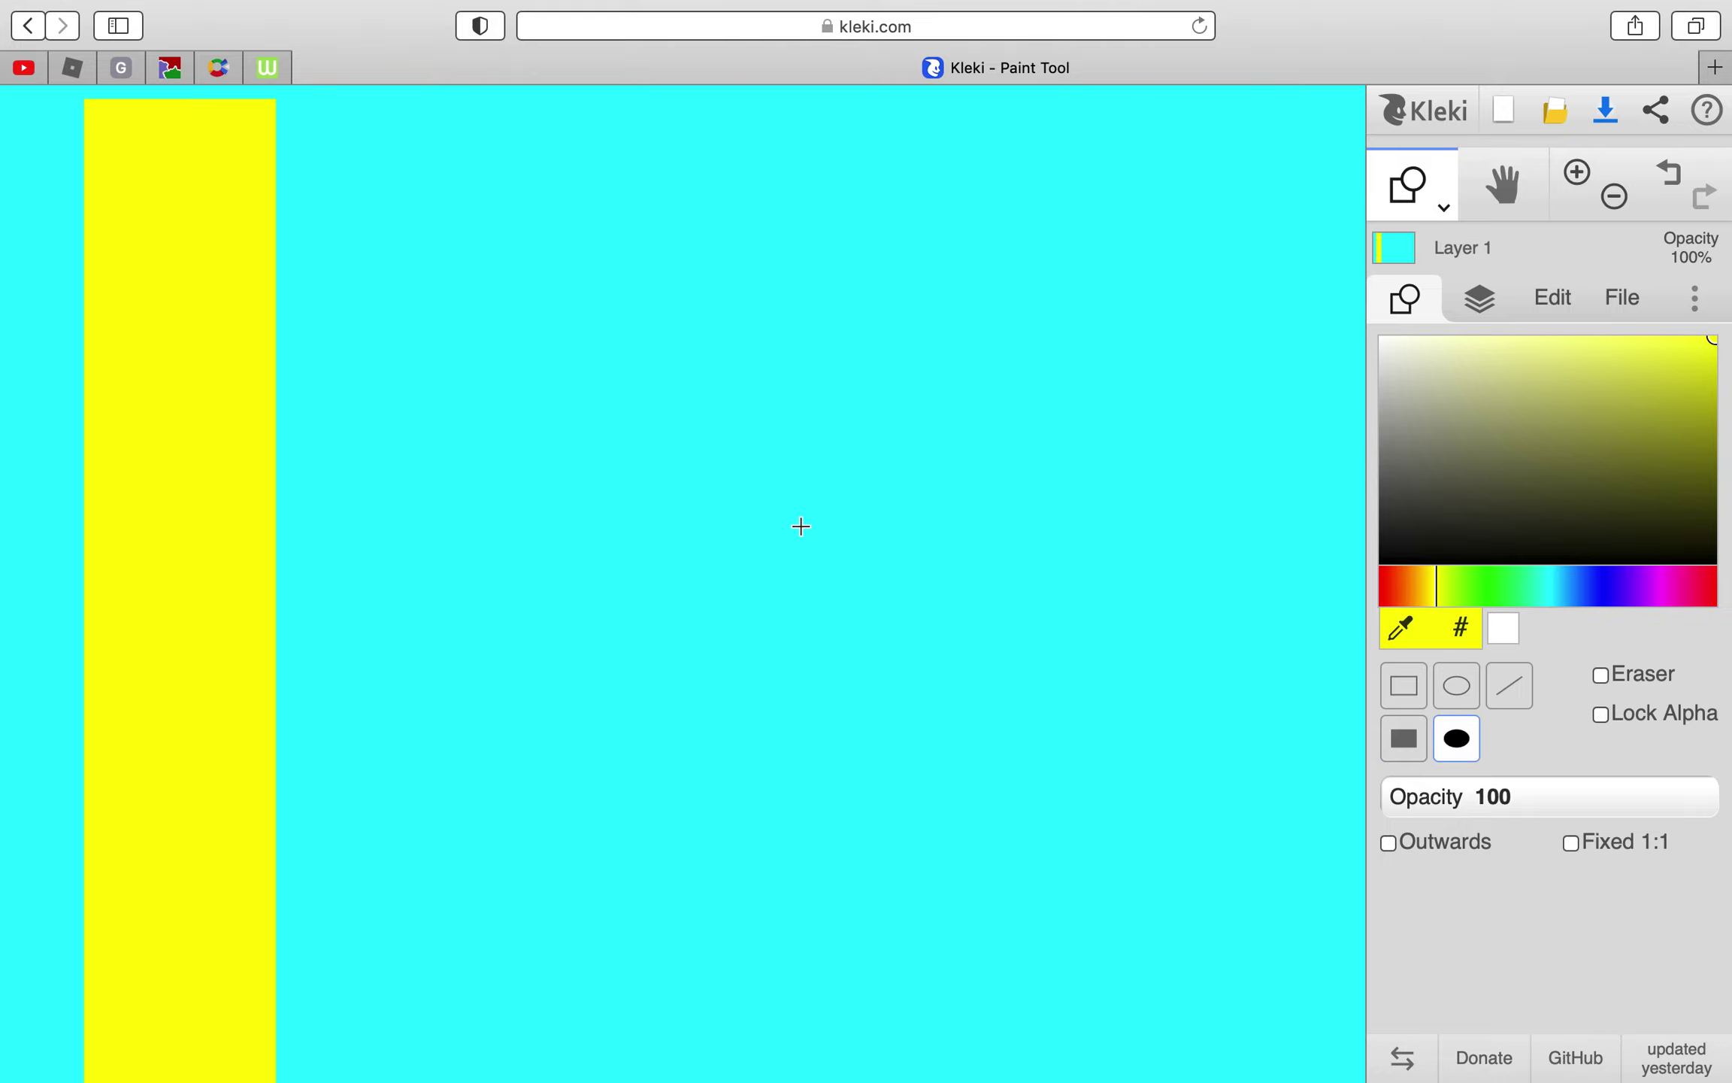
mouse_move(713, 500)
left_mouse_down()
mouse_move(947, 702)
mouse_move(964, 754)
left_mouse_up()
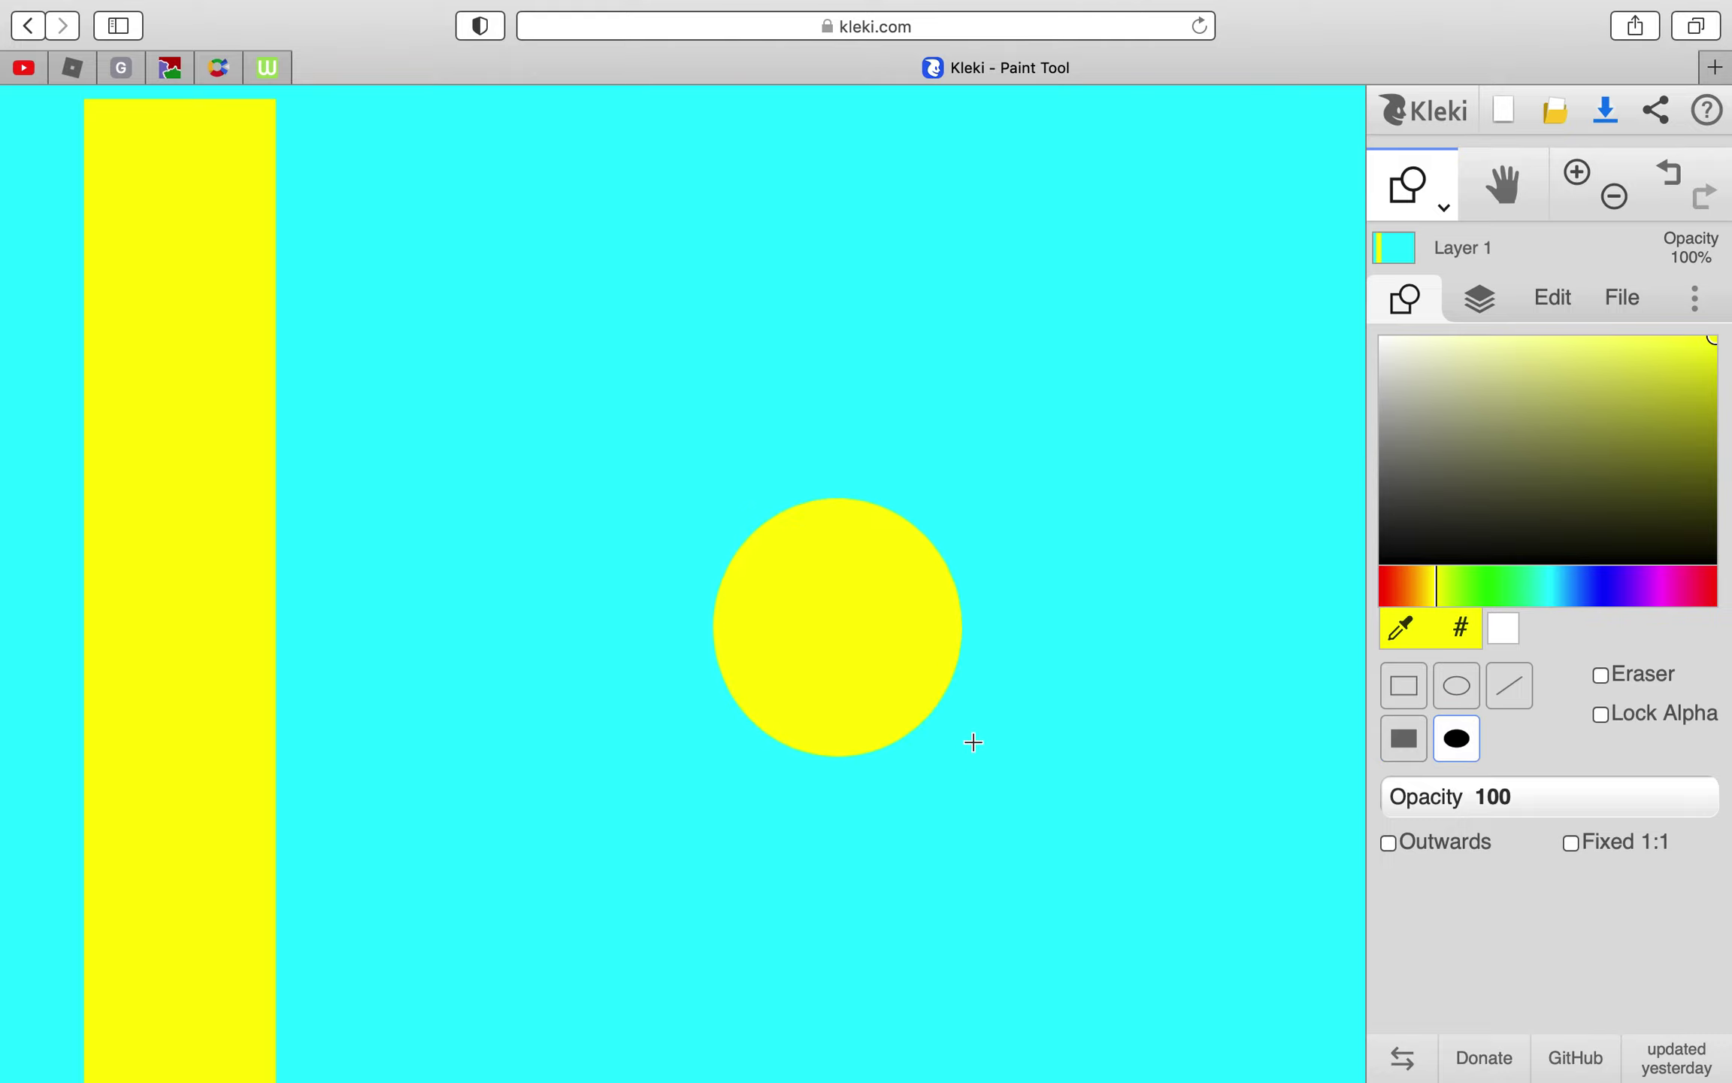
left_click(1425, 206)
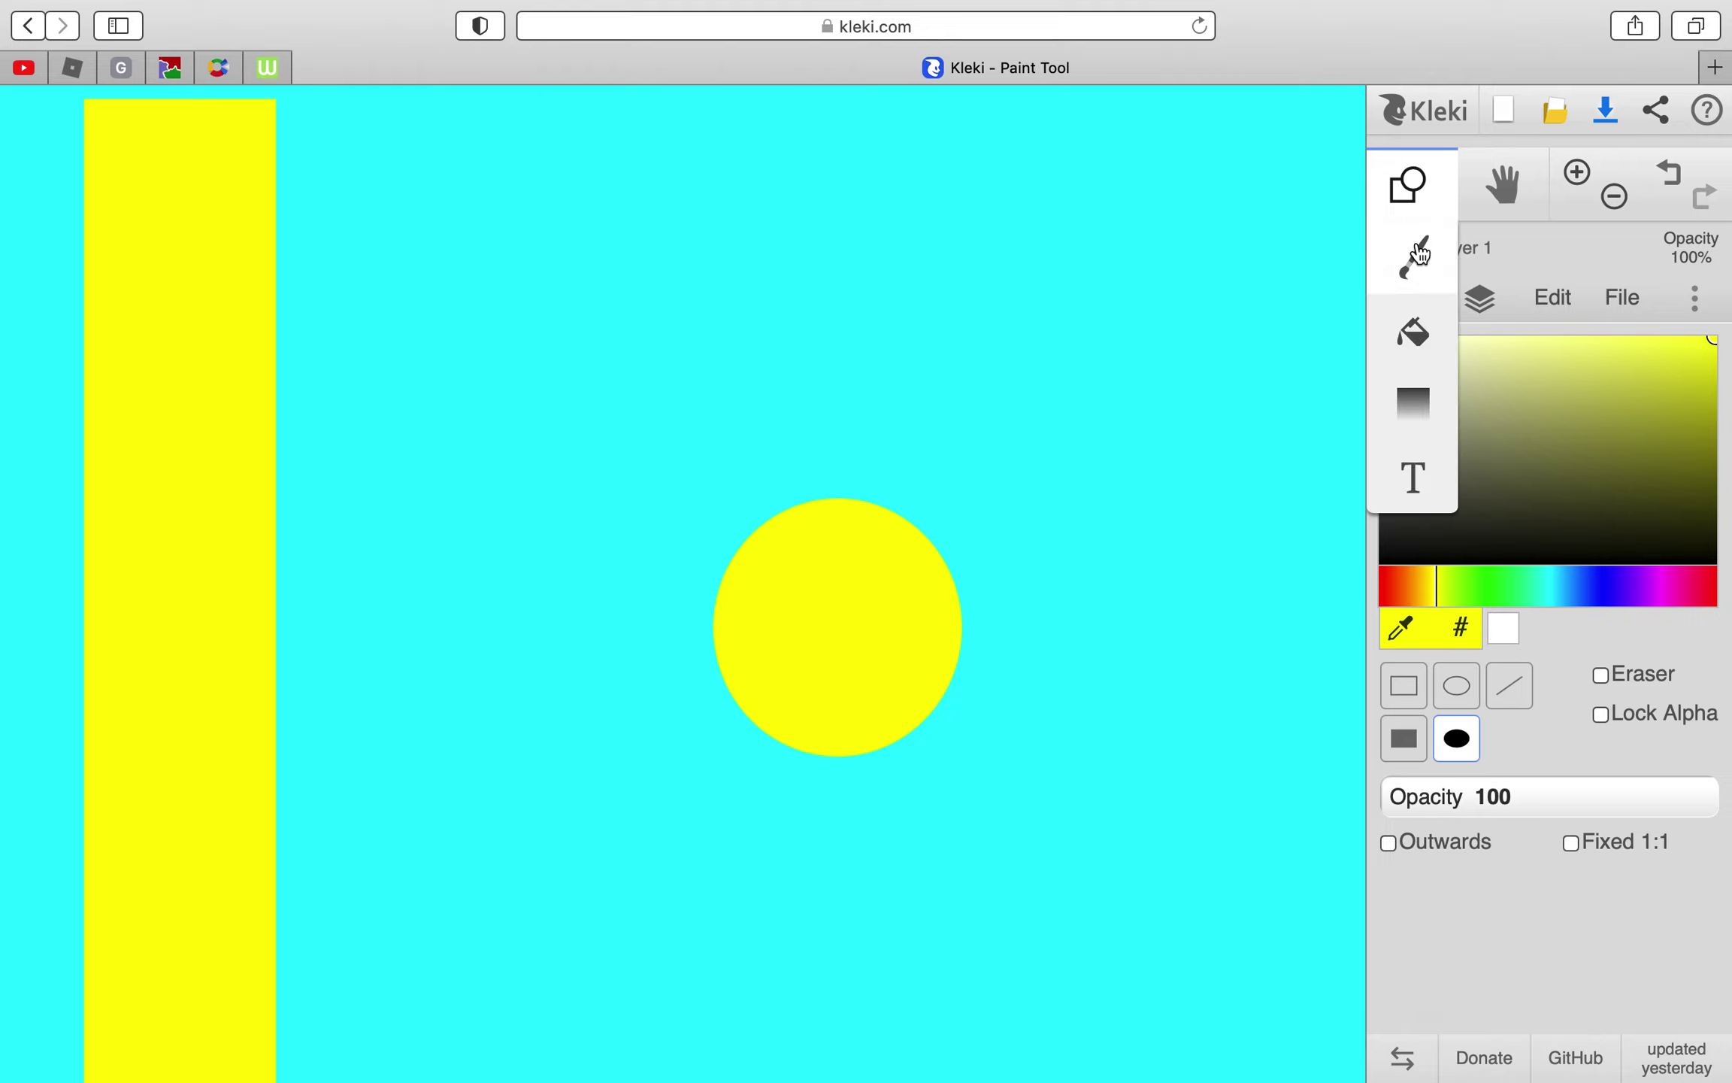
- Begin a small yellow freehand brush stroke for the eagle above the circle
left_click(1411, 252)
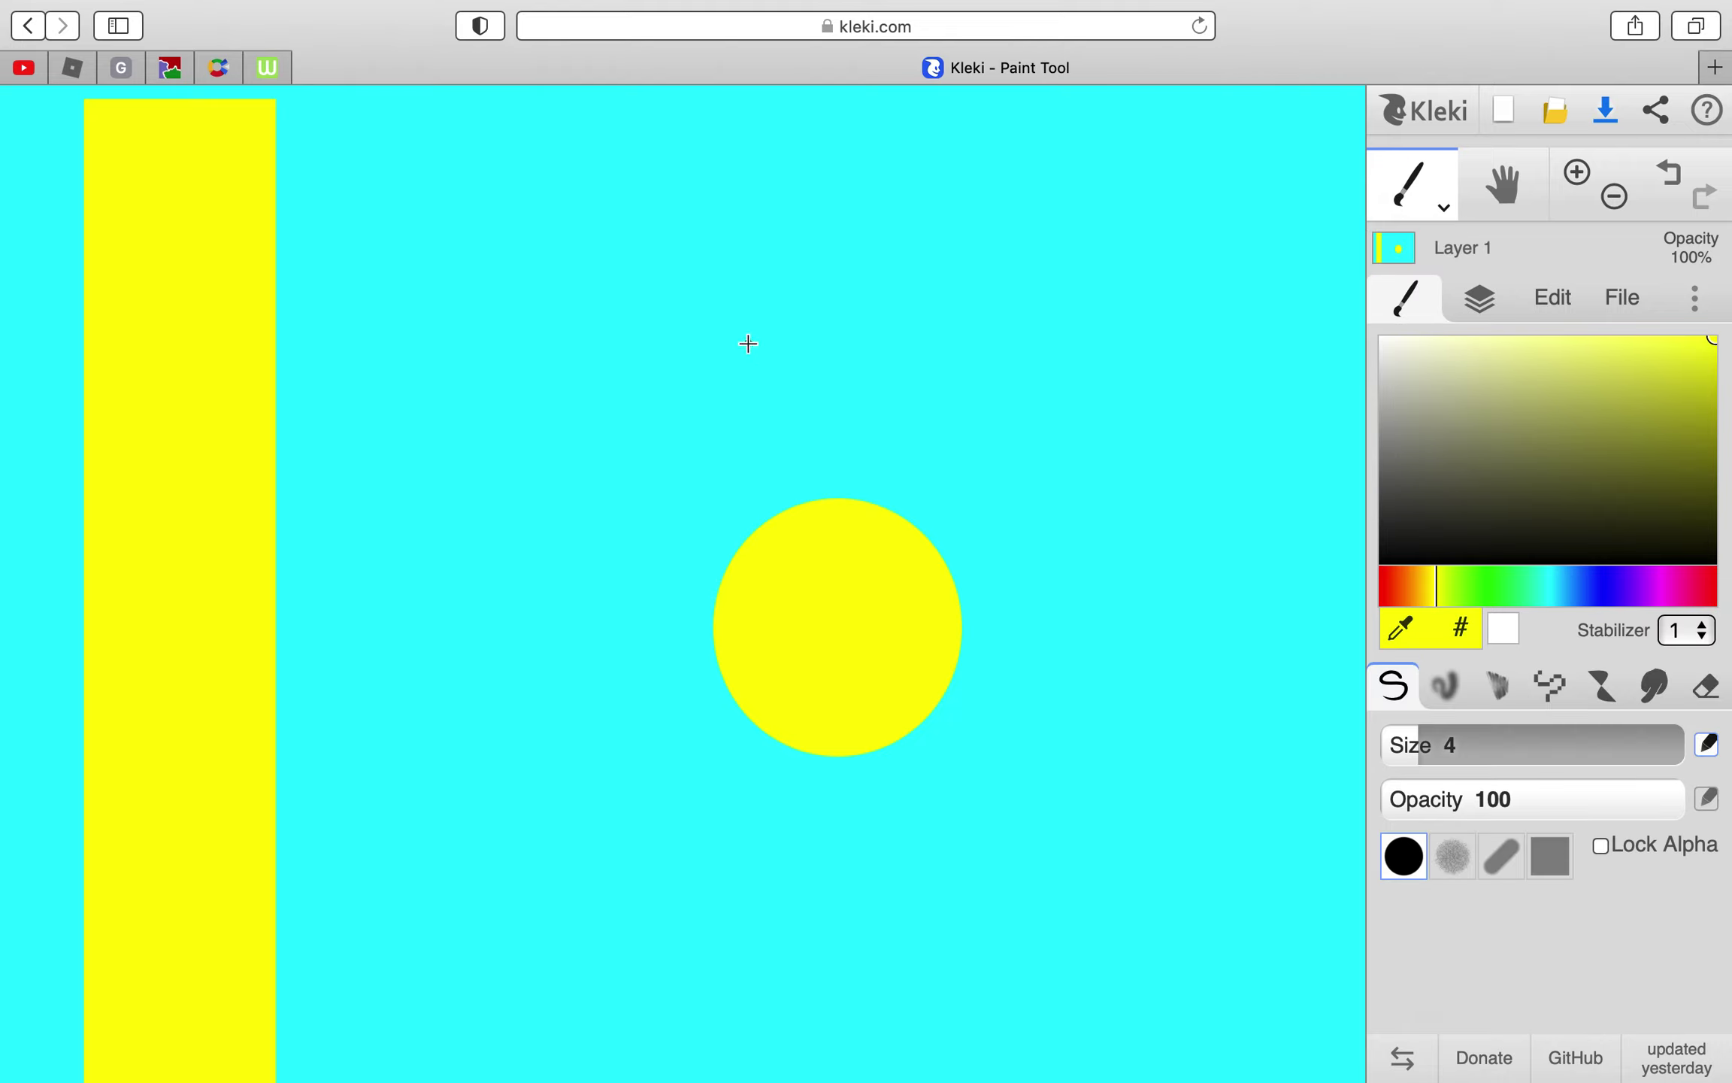
left_click_drag(750, 344, 760, 347)
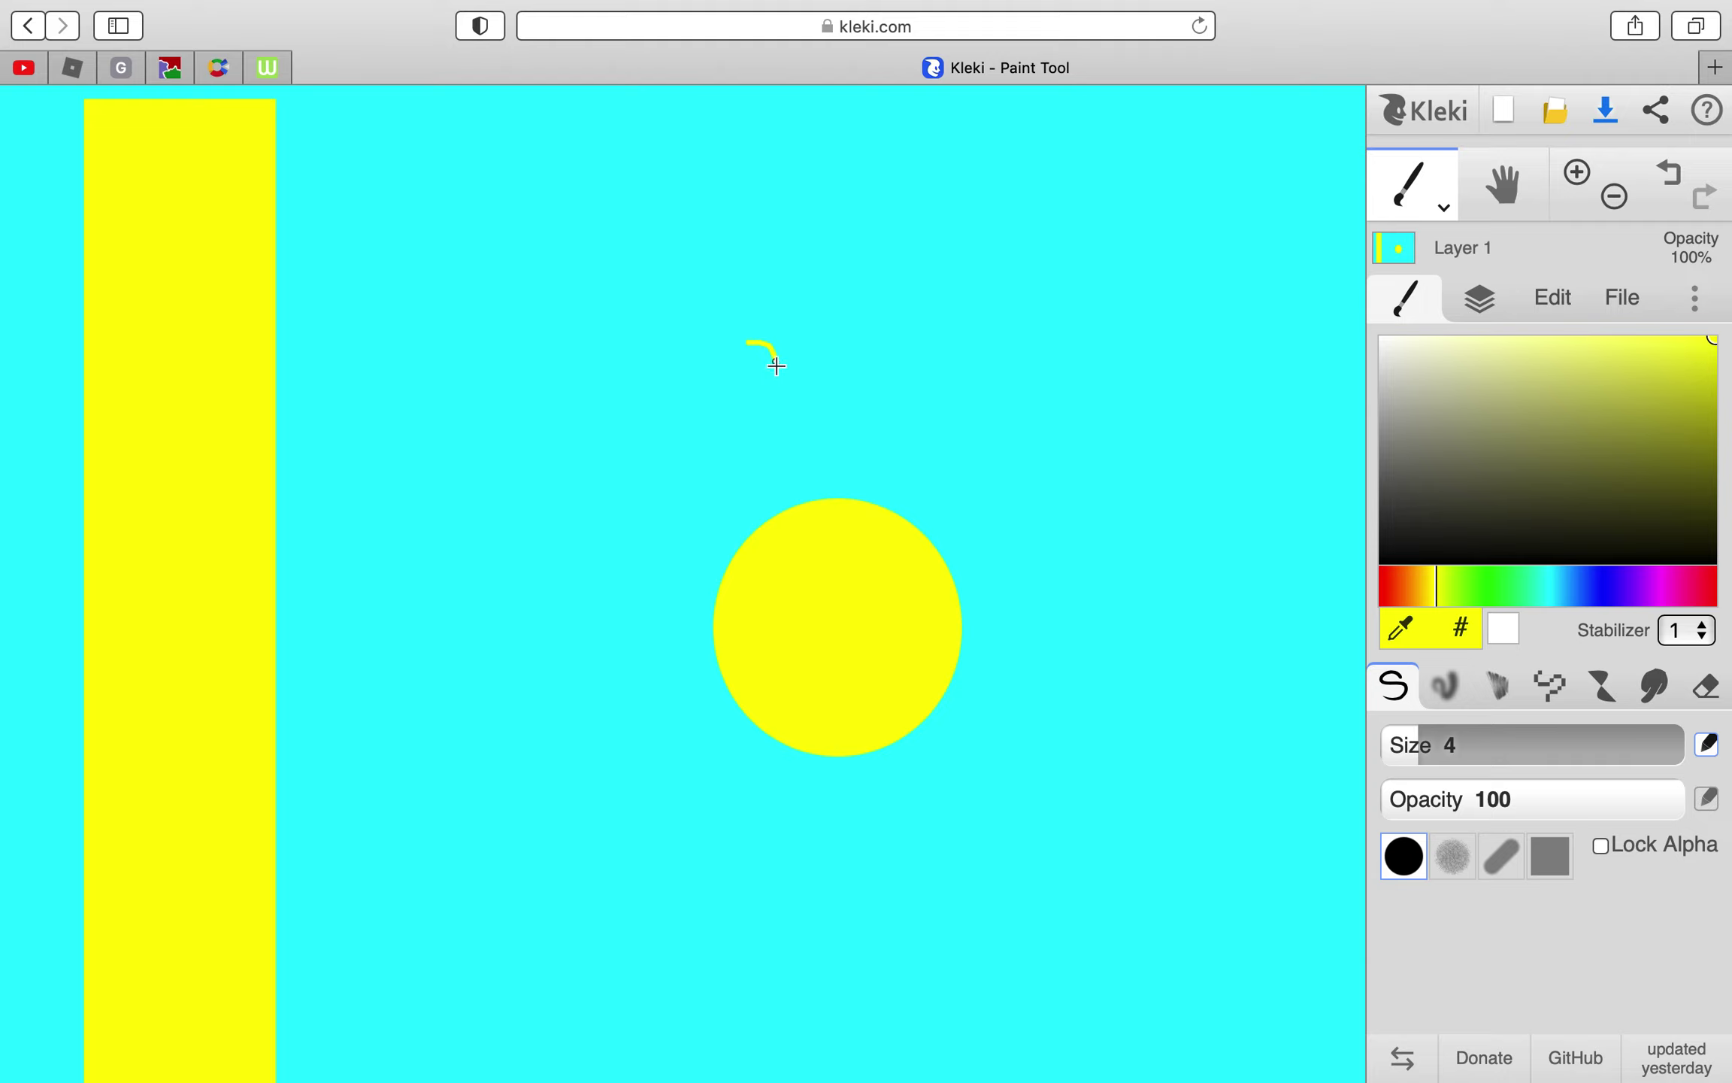